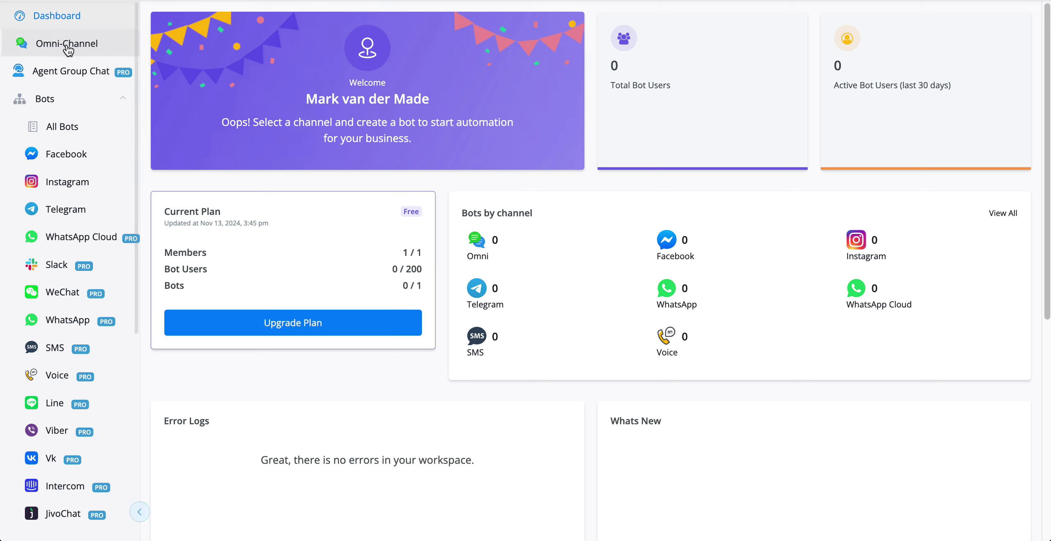
Step: Go to the Omni-Channel page from the left sidebar
left_click(46, 44)
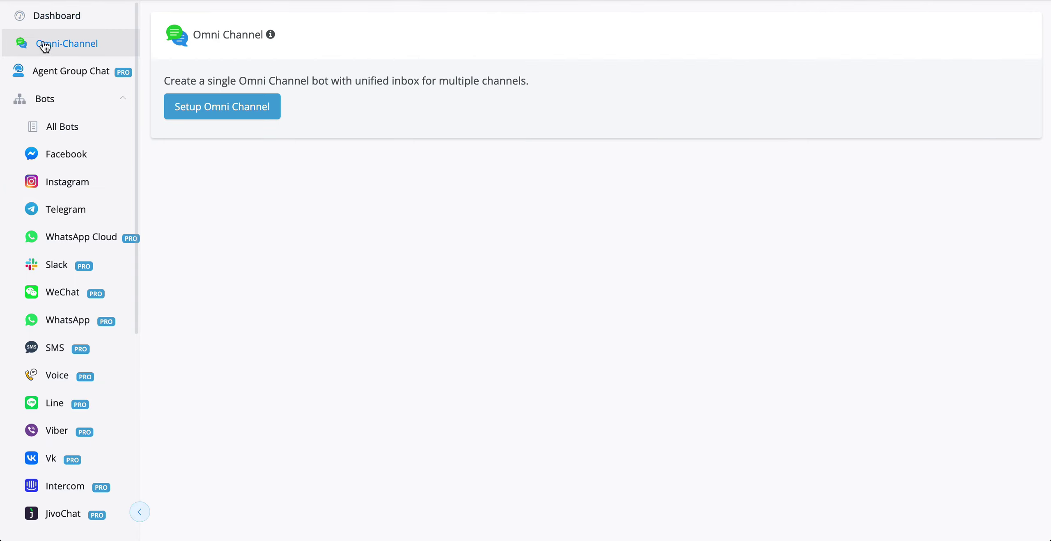
Step: Add a new Omni Channel named 'demo'
left_click(215, 107)
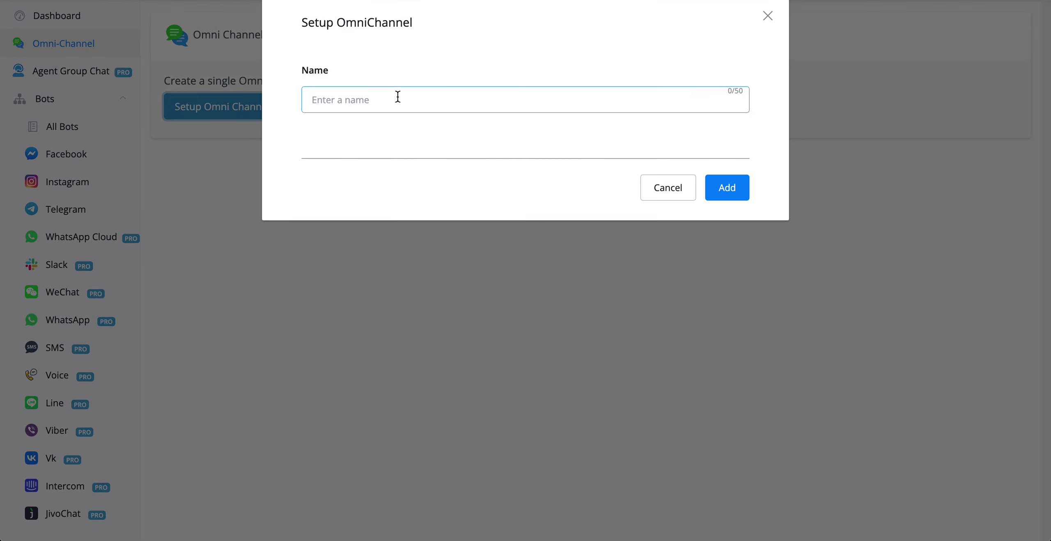
left_click(396, 99)
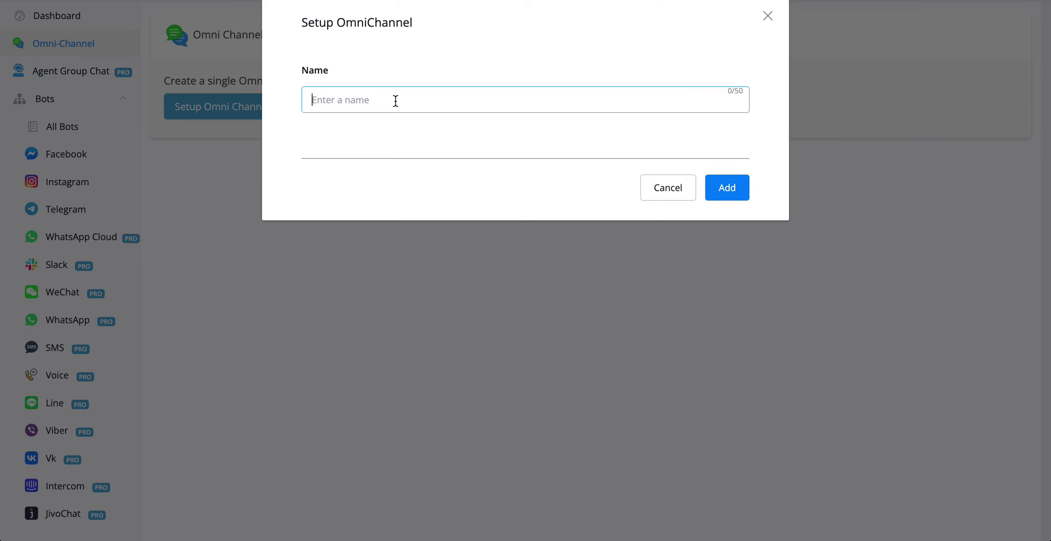
type("demo")
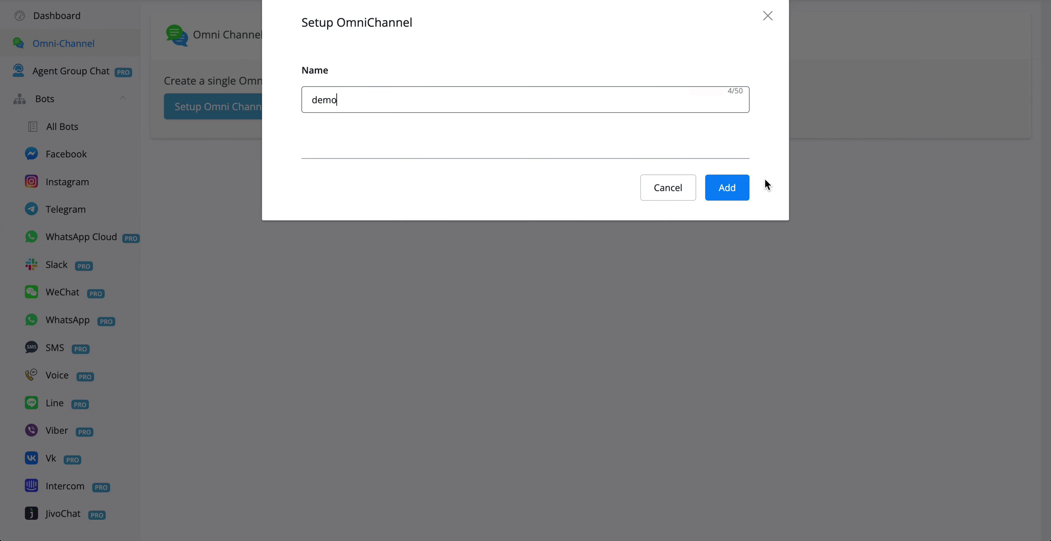
left_click(739, 194)
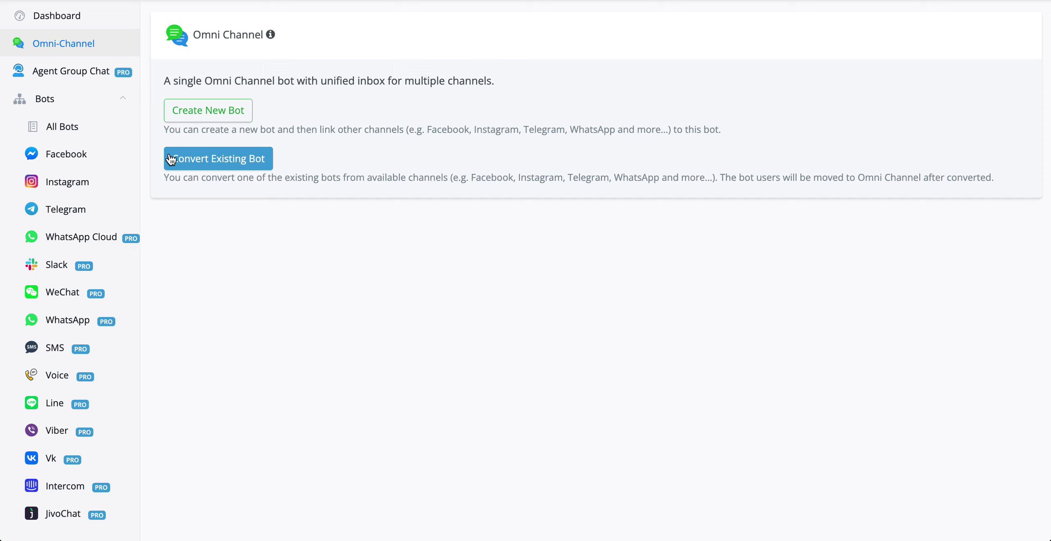
Step: Start a new bot from the Blank Template with the bot name 'demo'
left_click(221, 109)
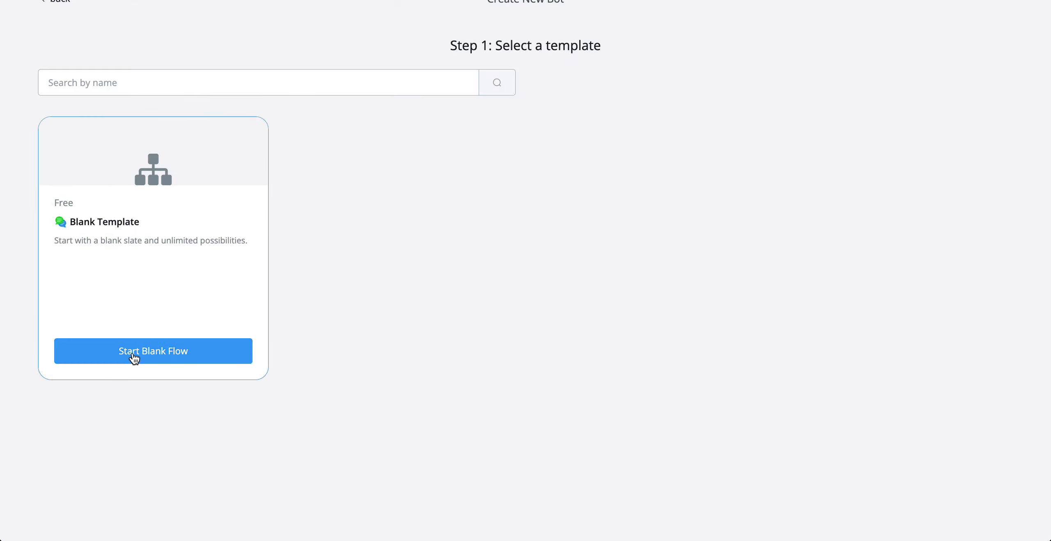
left_click(134, 358)
left_click(413, 118)
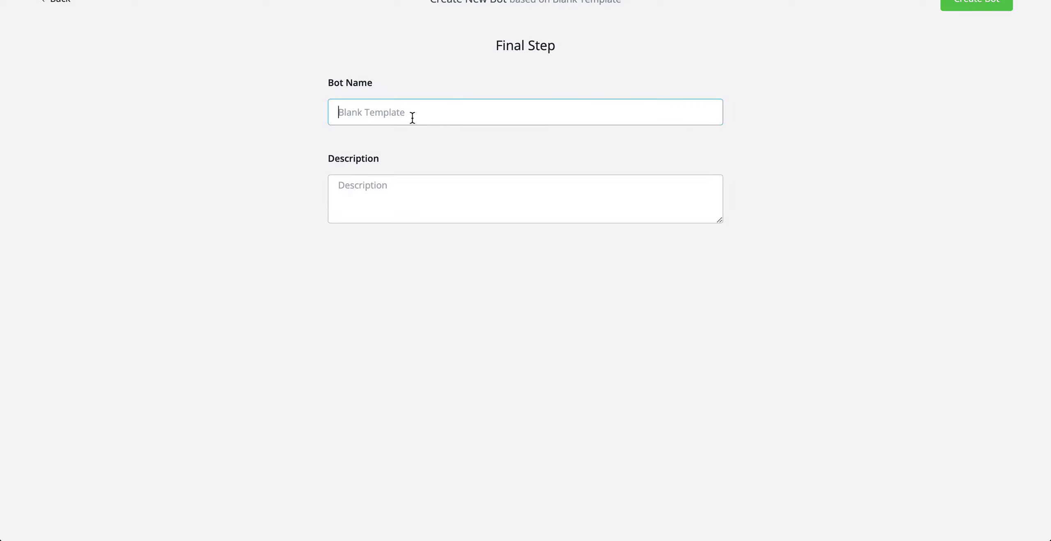
type("demo")
left_click(426, 221)
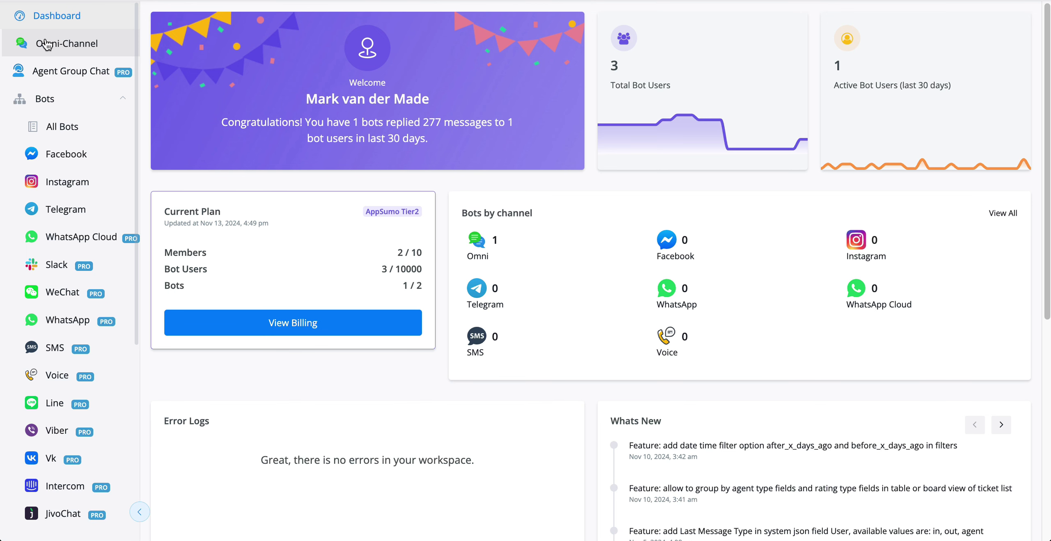
Step: Return to the Omni Channel page to see the bot's linked and unlinked channels
left_click(48, 45)
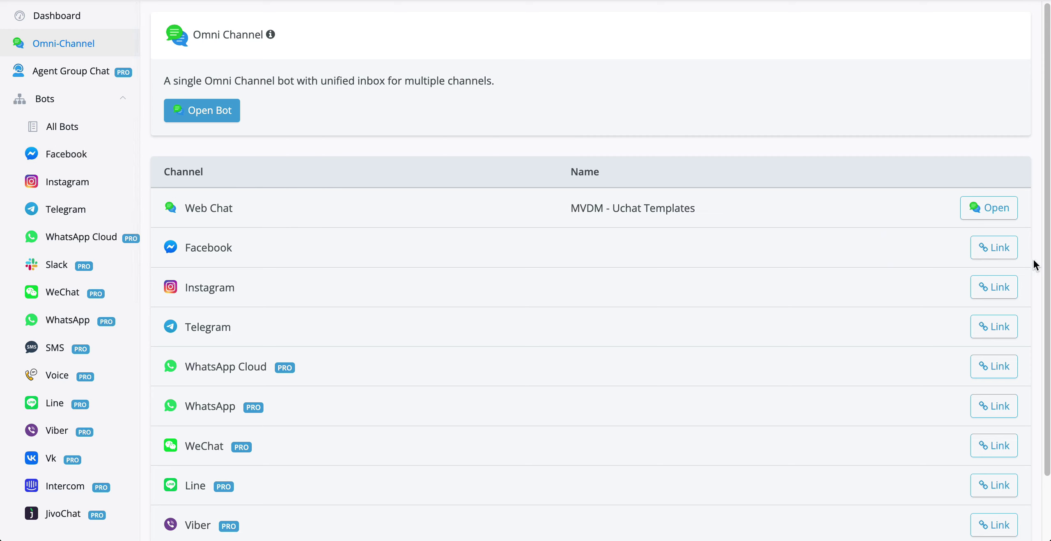
Step: Link the Facebook page Demo3 to the bot, confirming with 'LINK'
left_click(994, 247)
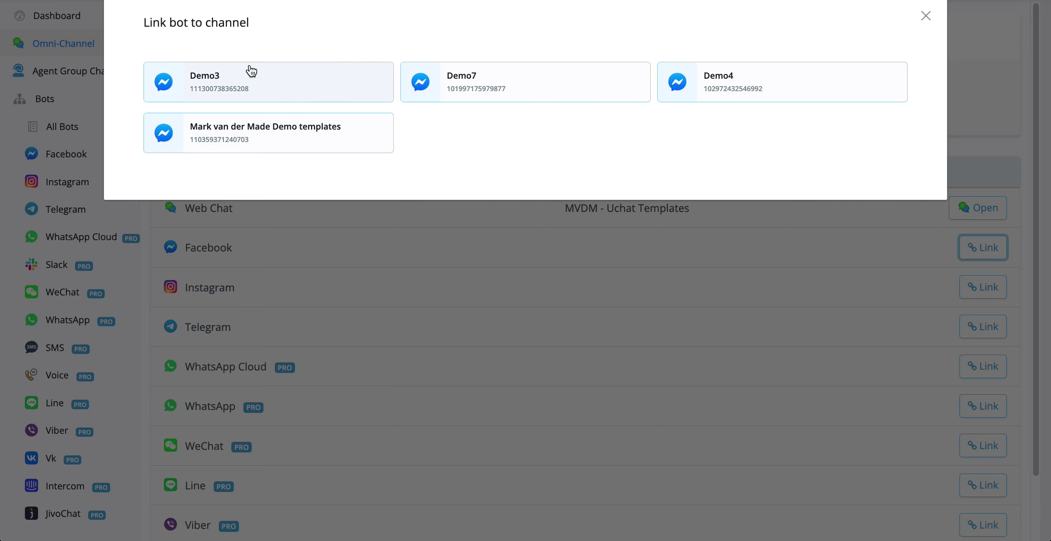
left_click(259, 81)
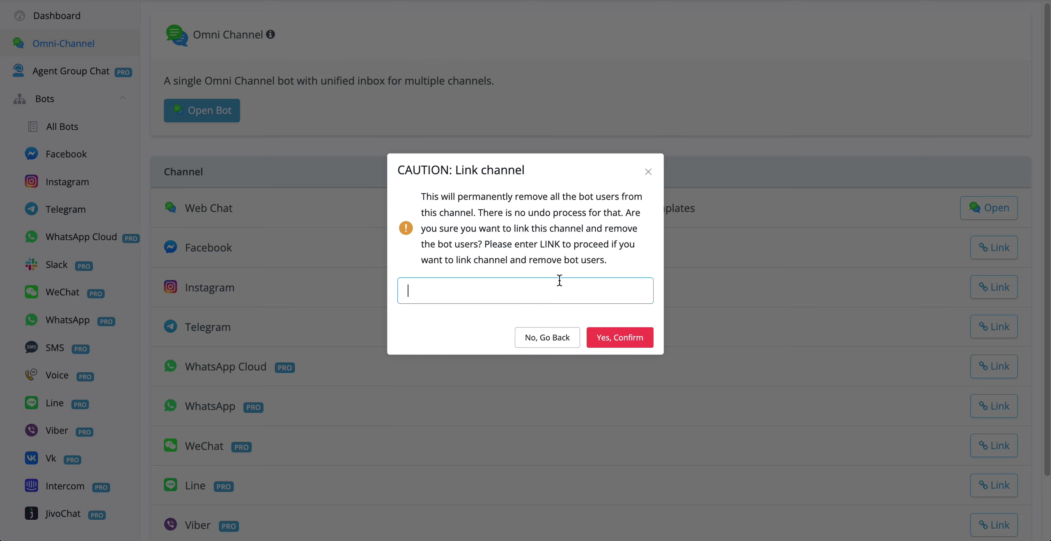
type("LINK")
left_click(617, 338)
left_click(625, 339)
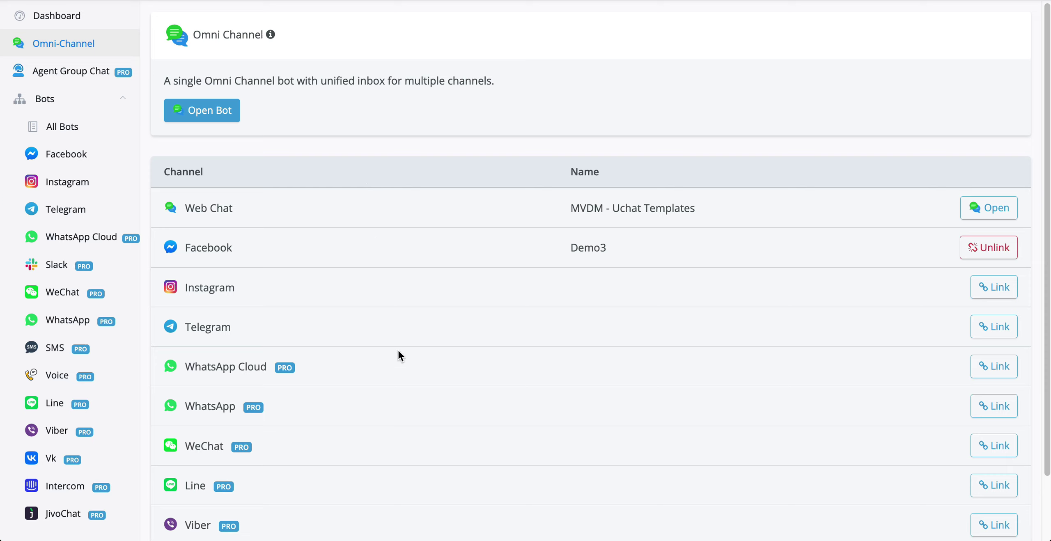
scroll(398, 354, "down", 2)
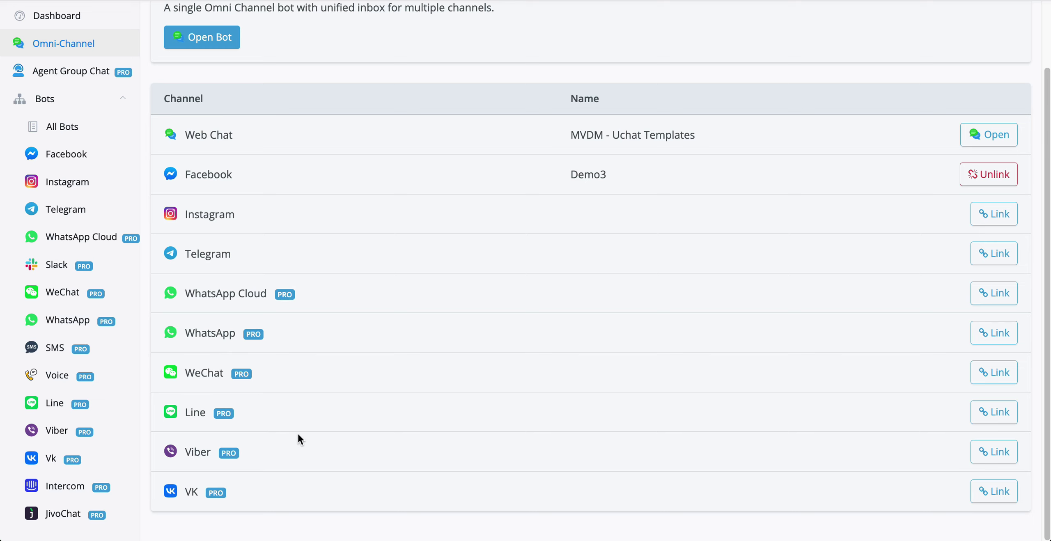
Step: Link the Telegram bot cma_template_bot, confirming with 'LINK'
left_click(994, 260)
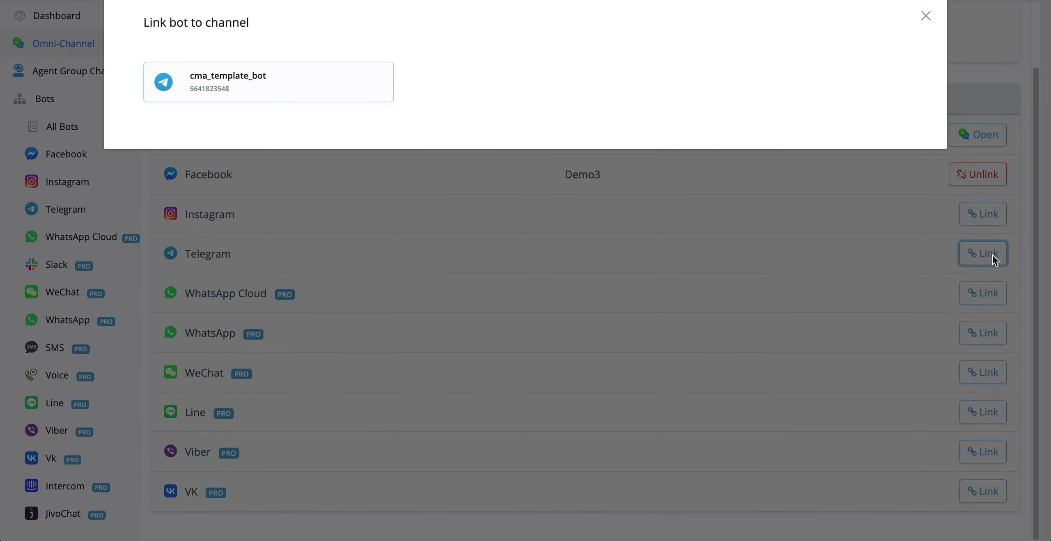
left_click(303, 94)
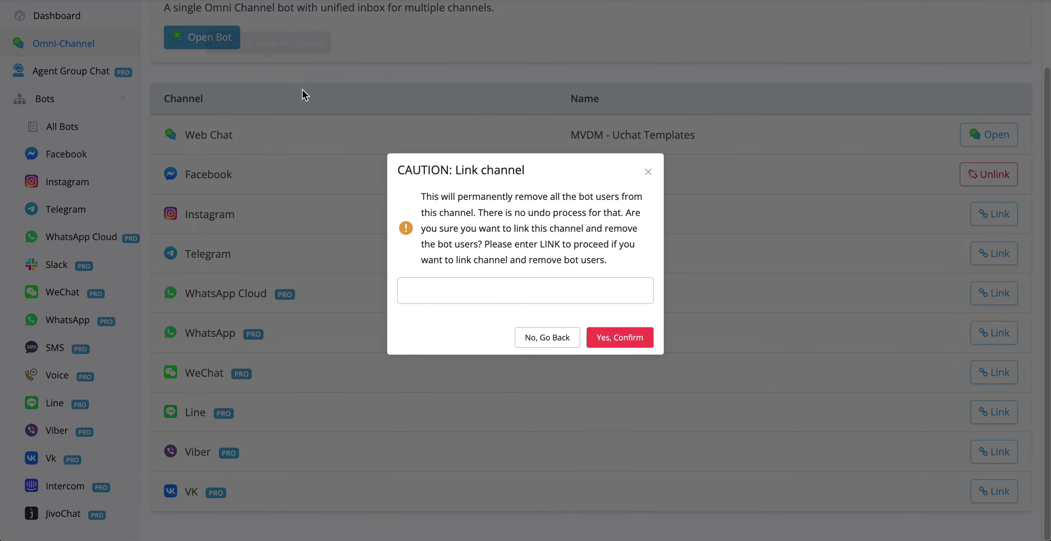
left_click(494, 293)
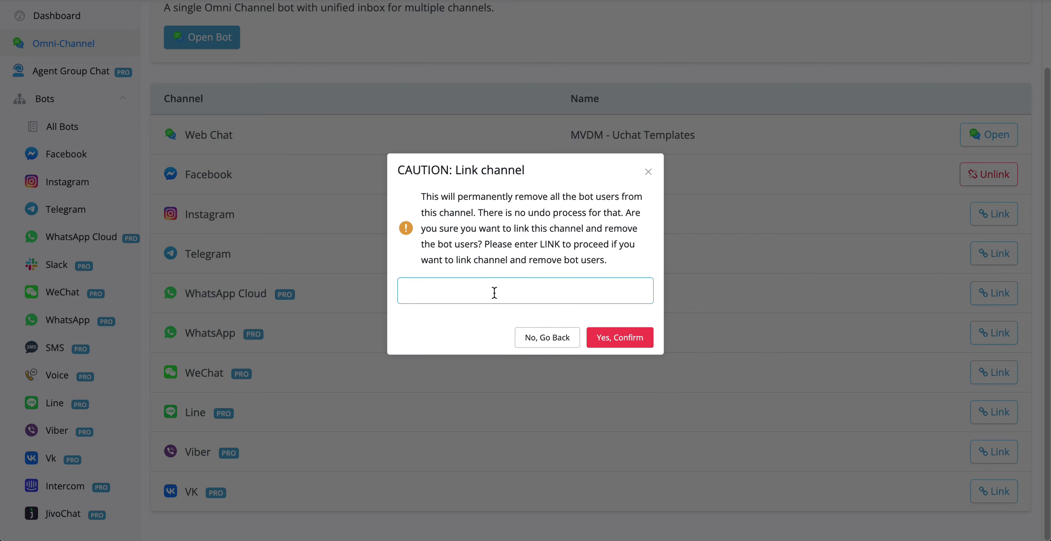
type("LINK")
left_click(625, 340)
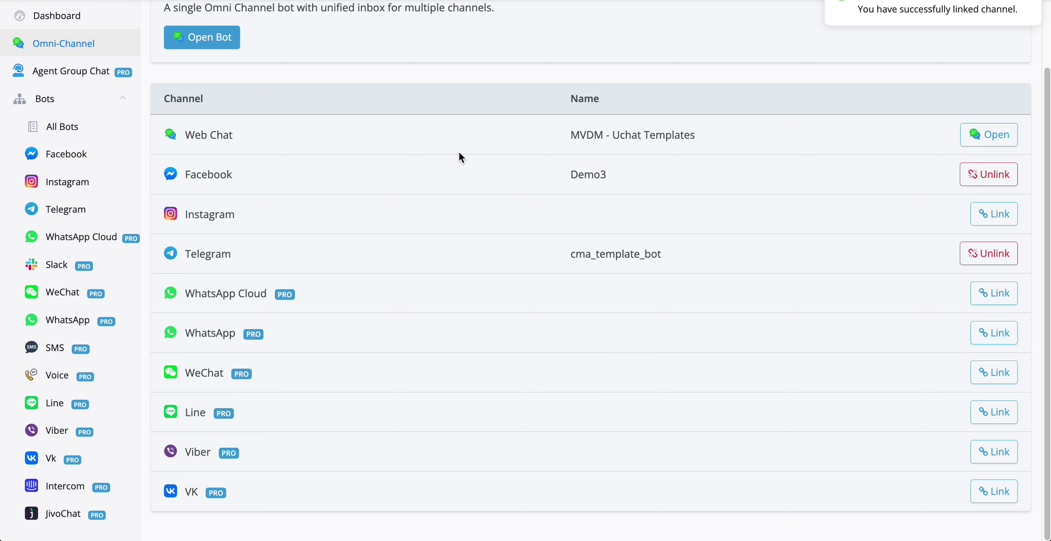
scroll(443, 174, "up", 2)
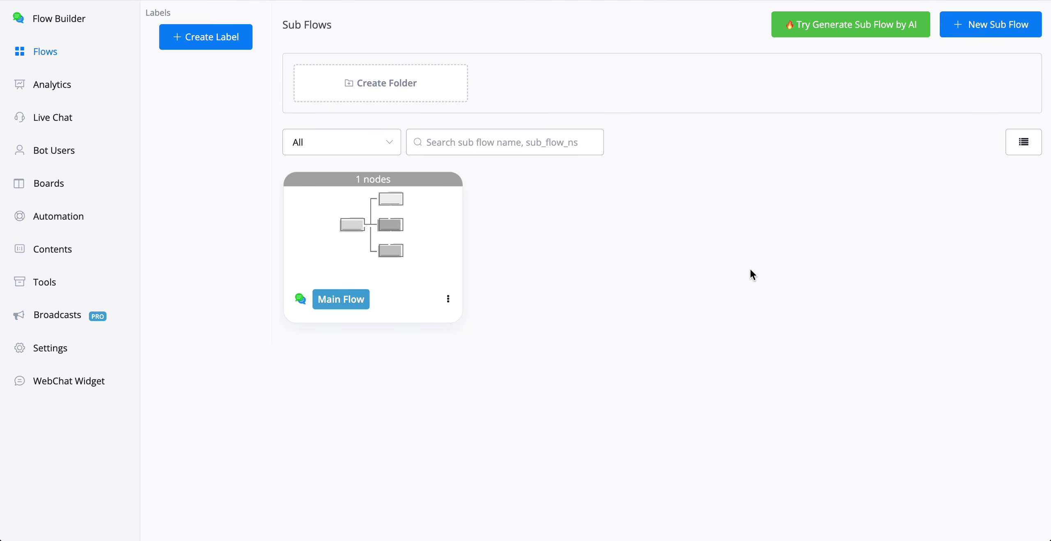
Step: Create a new Web-type sub flow named 'omnichannel'
left_click(1001, 33)
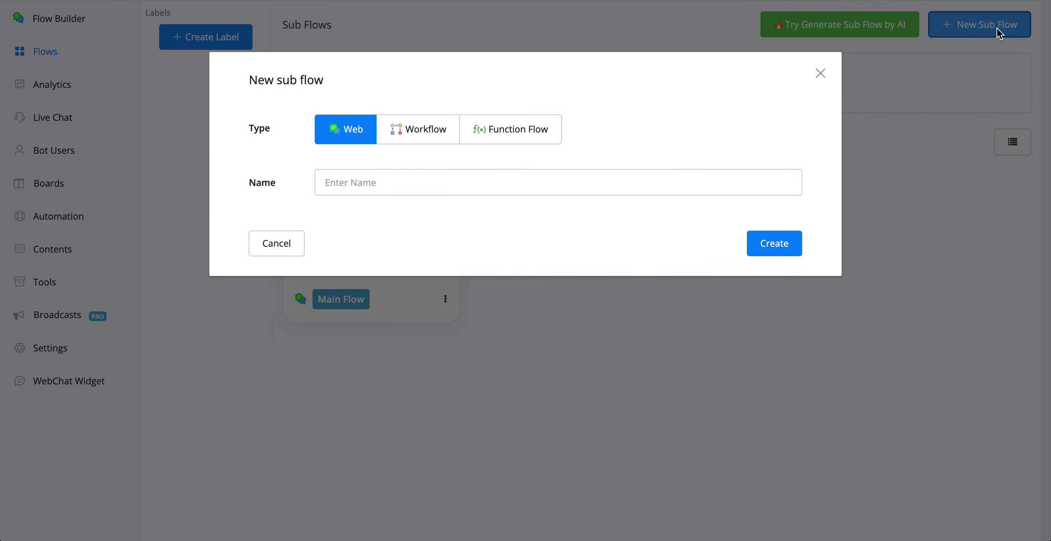
left_click(550, 183)
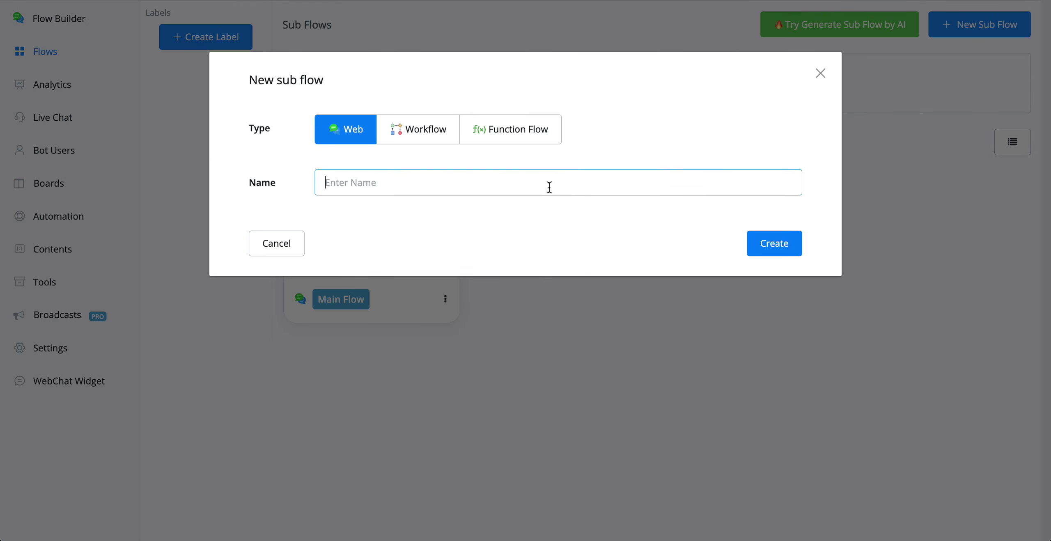
type("omnichannel")
left_click(605, 283)
Step: Connect Start's next step to a new Condition #1 node placed beside it
left_click(775, 243)
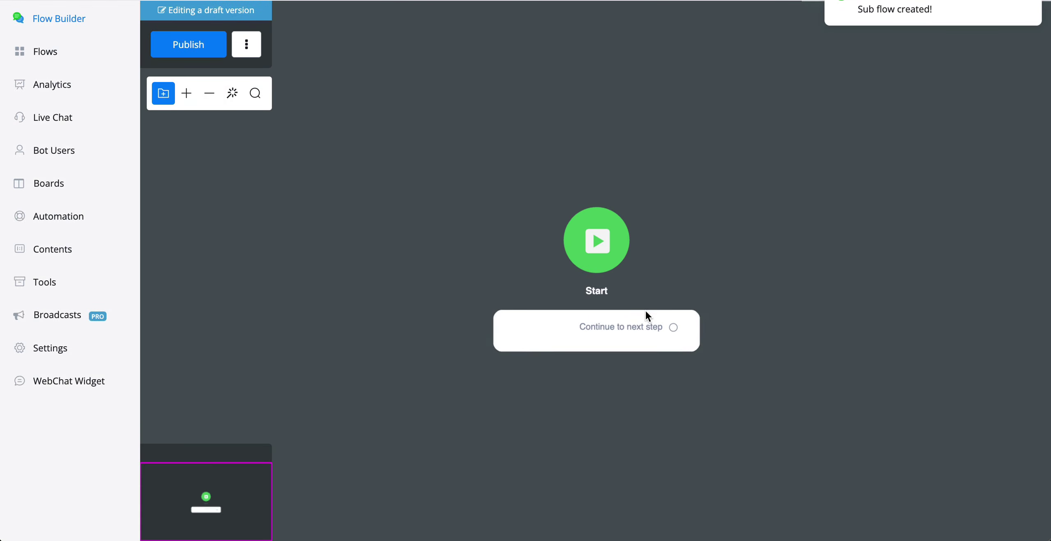
left_click_drag(608, 324, 339, 319)
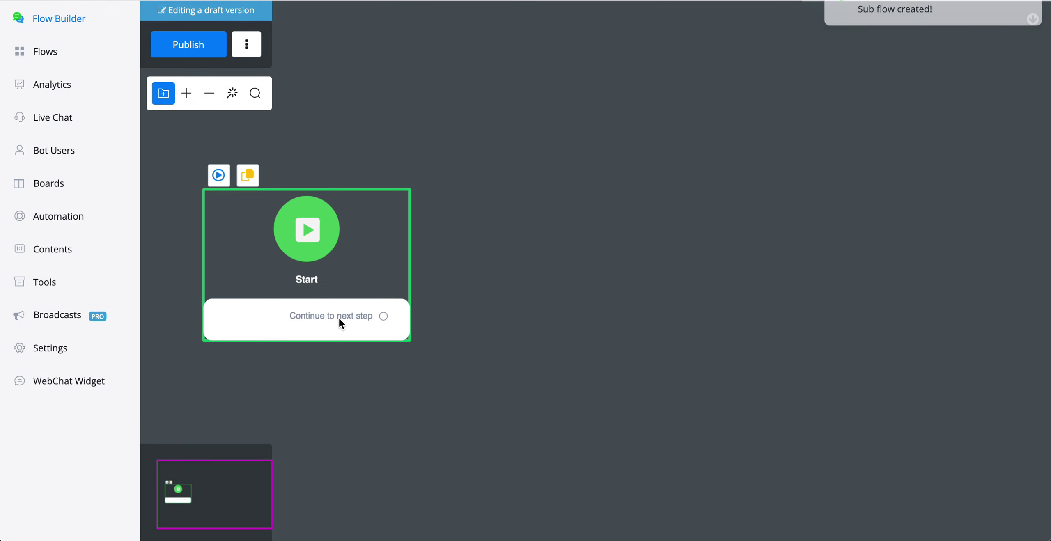
scroll(541, 305, "down", 2)
scroll(541, 305, "down", 1)
left_click_drag(558, 311, 474, 273)
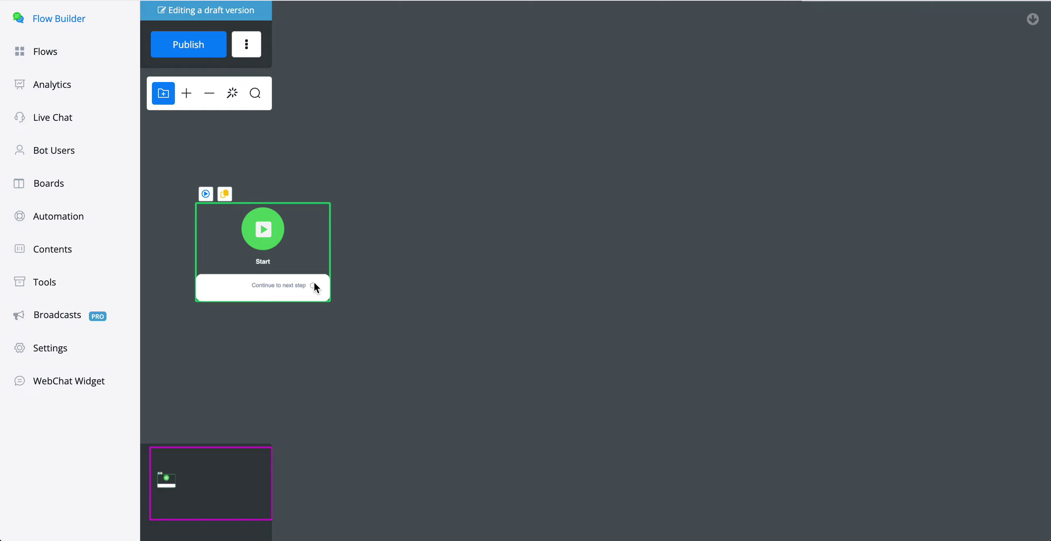
left_click_drag(314, 286, 438, 272)
left_click(487, 342)
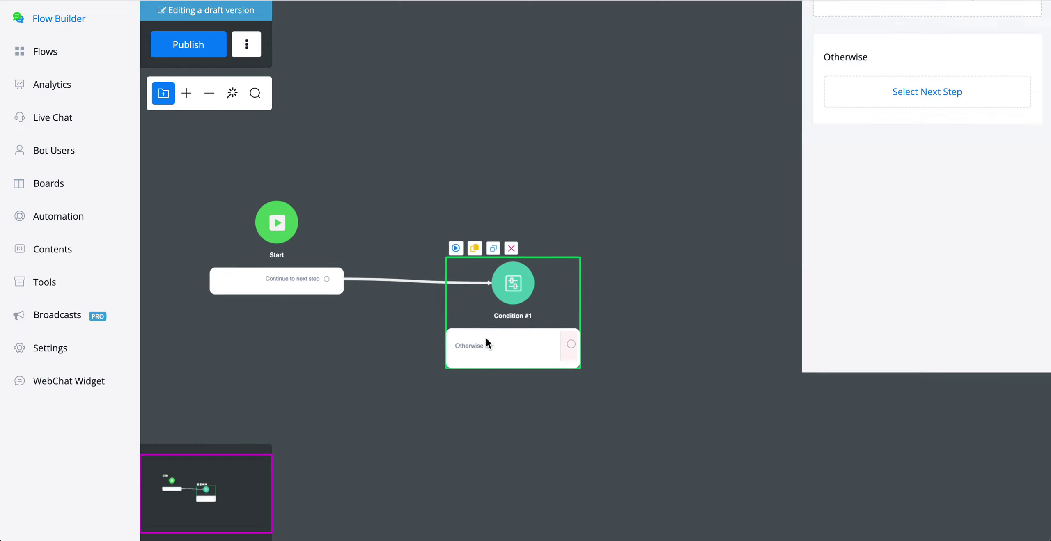
left_click_drag(563, 298, 317, 205)
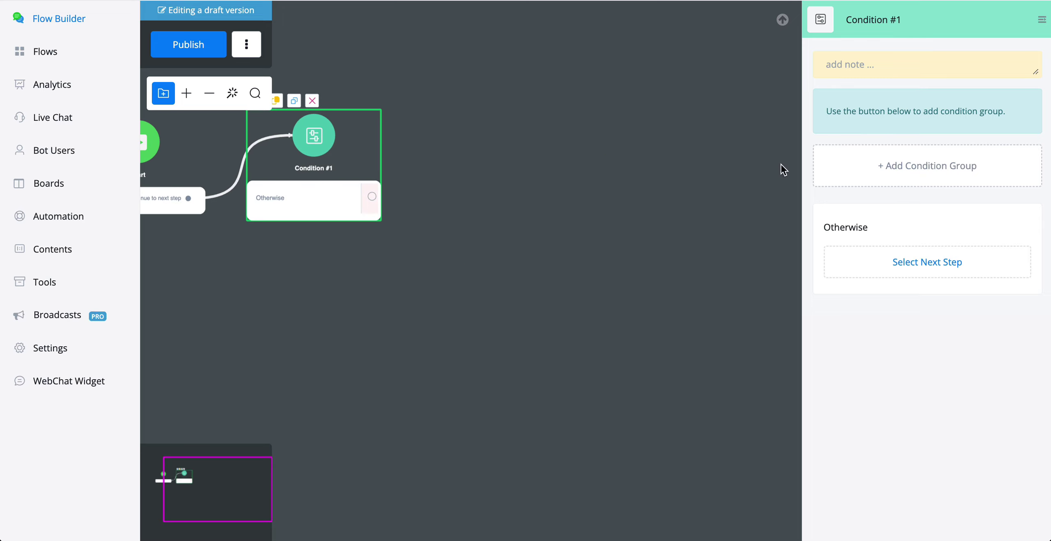
Step: Add a first condition group to Condition #1: Channel is Facebook
left_click(898, 173)
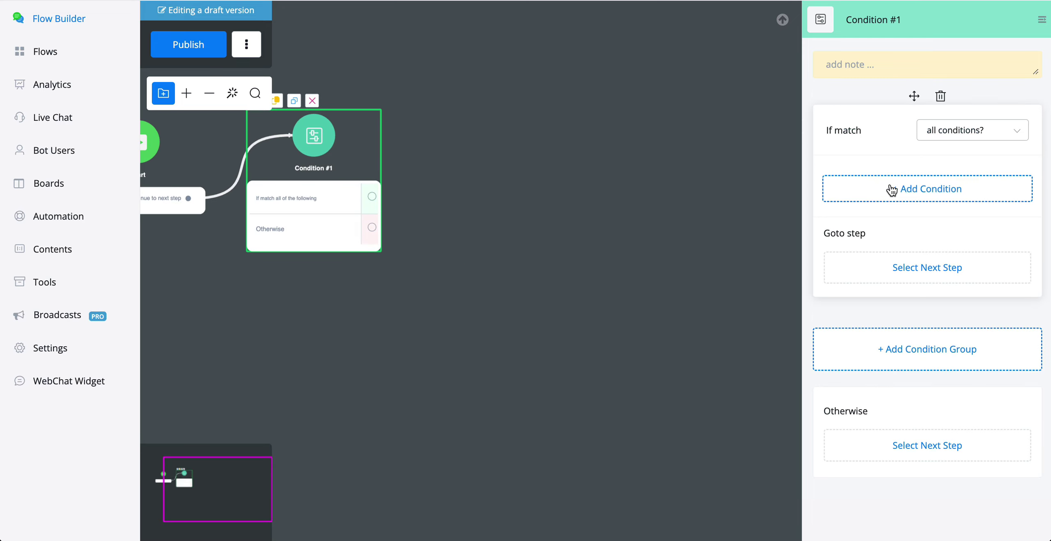
left_click(891, 186)
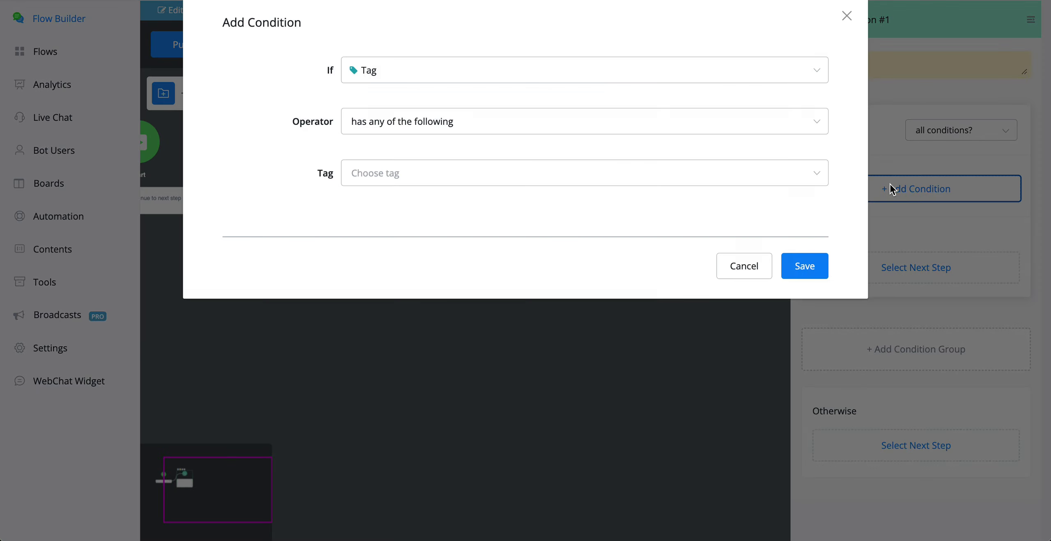
left_click(500, 69)
type("chann")
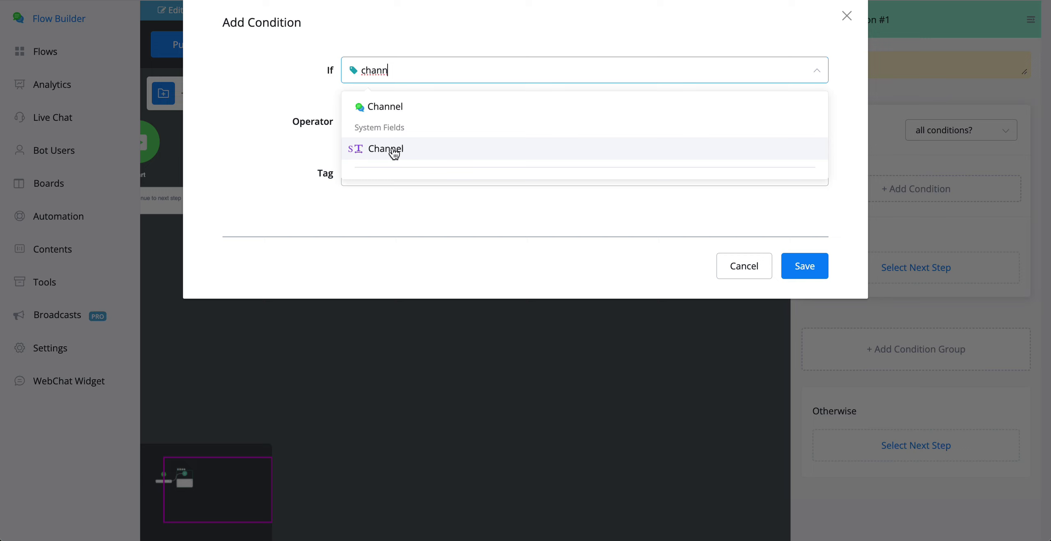
left_click(416, 109)
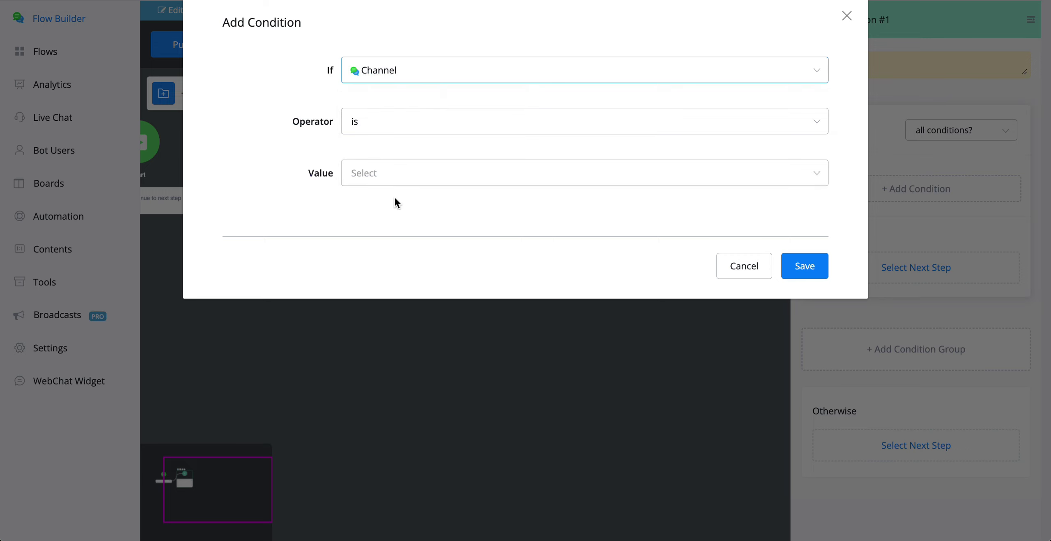
left_click(400, 174)
scroll(452, 295, "down", 4)
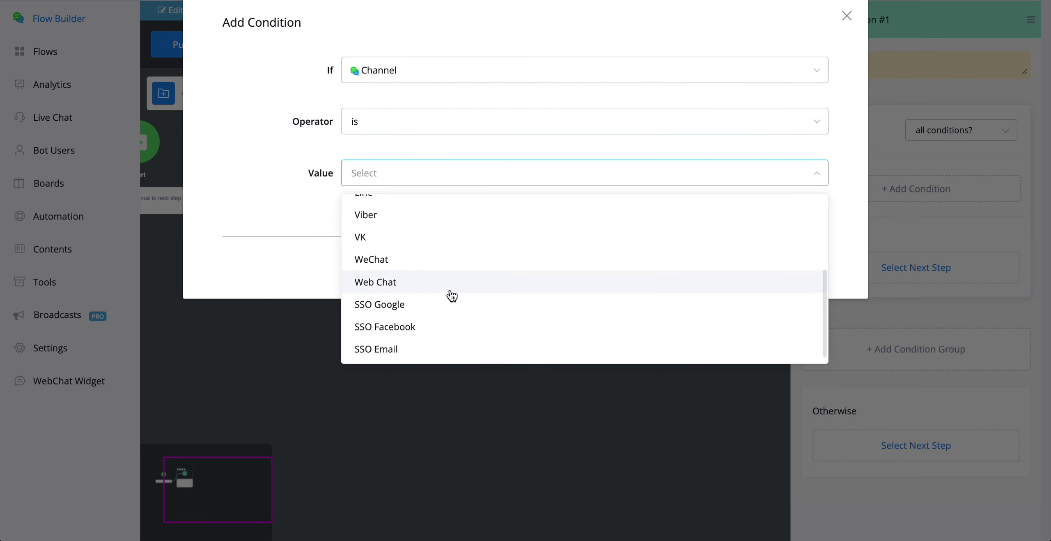
scroll(452, 296, "up", 4)
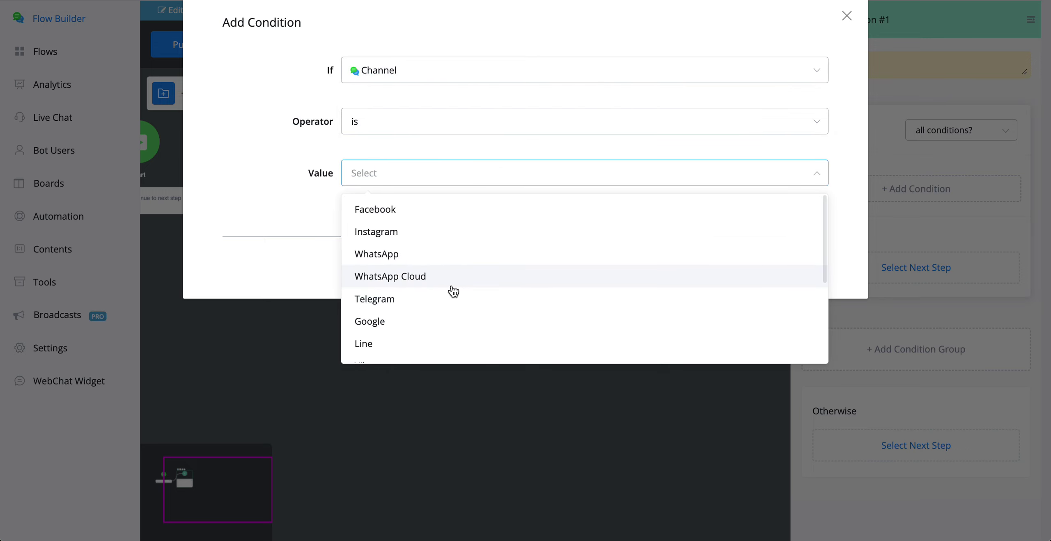
left_click(442, 213)
left_click(787, 265)
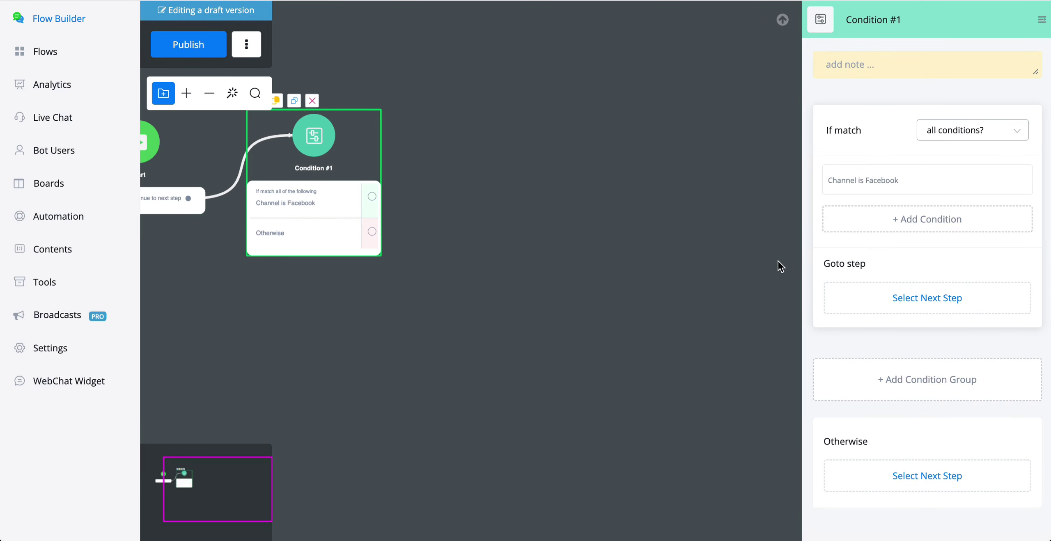
Step: Add a second condition group: Channel is Instagram
left_click(952, 381)
scroll(944, 328, "down", 5)
left_click(899, 219)
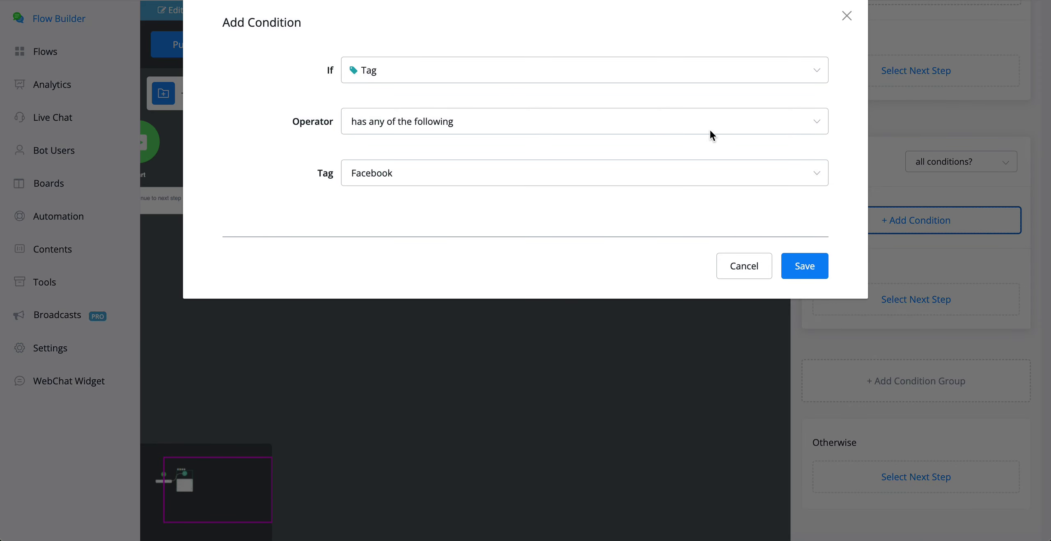
left_click(499, 75)
type("channe")
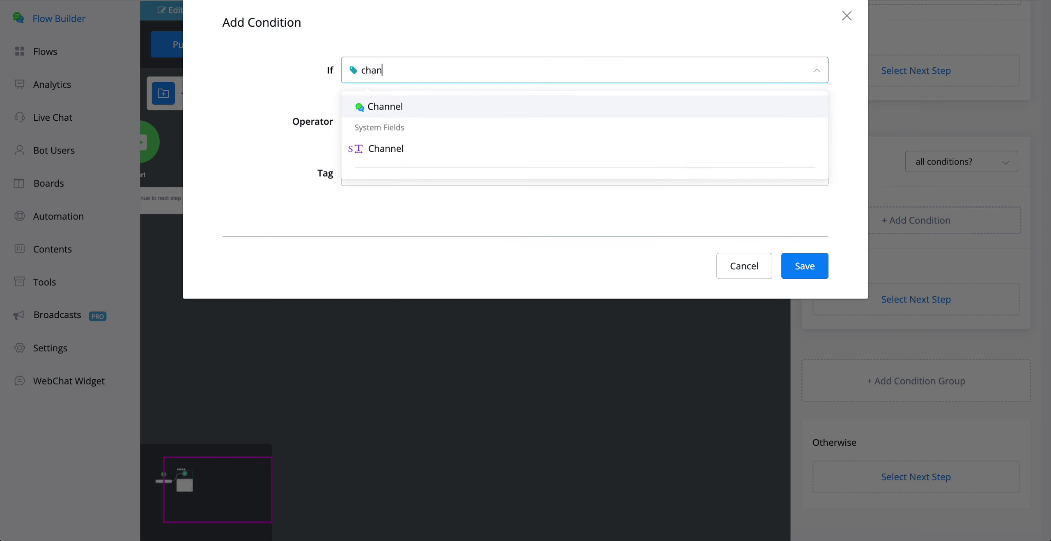
left_click(380, 112)
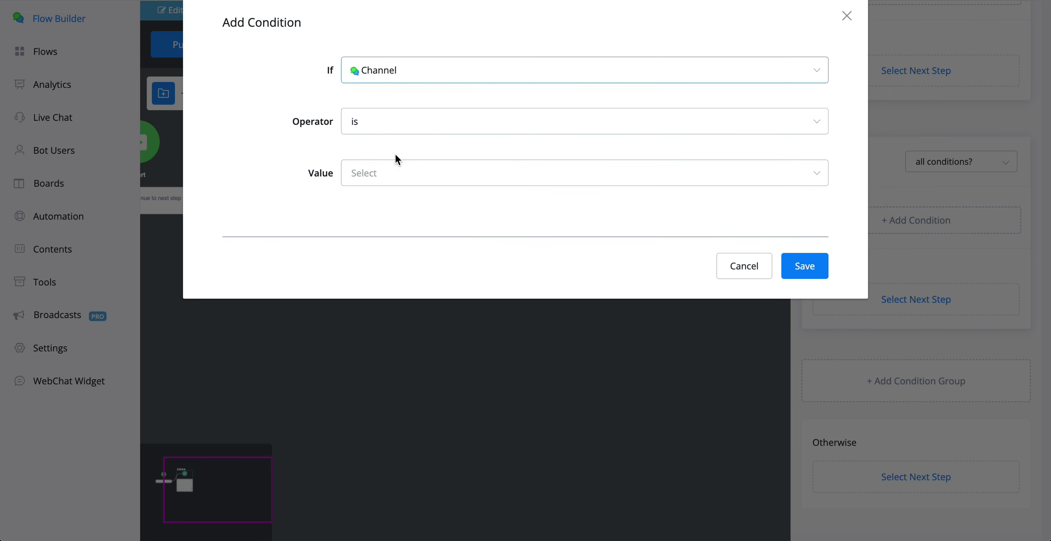
left_click(403, 172)
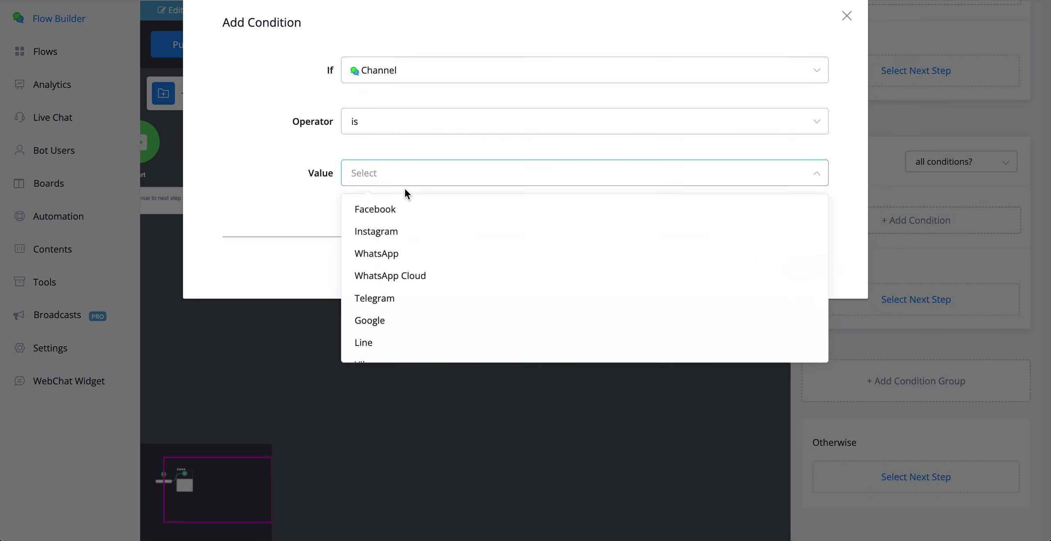
left_click(422, 233)
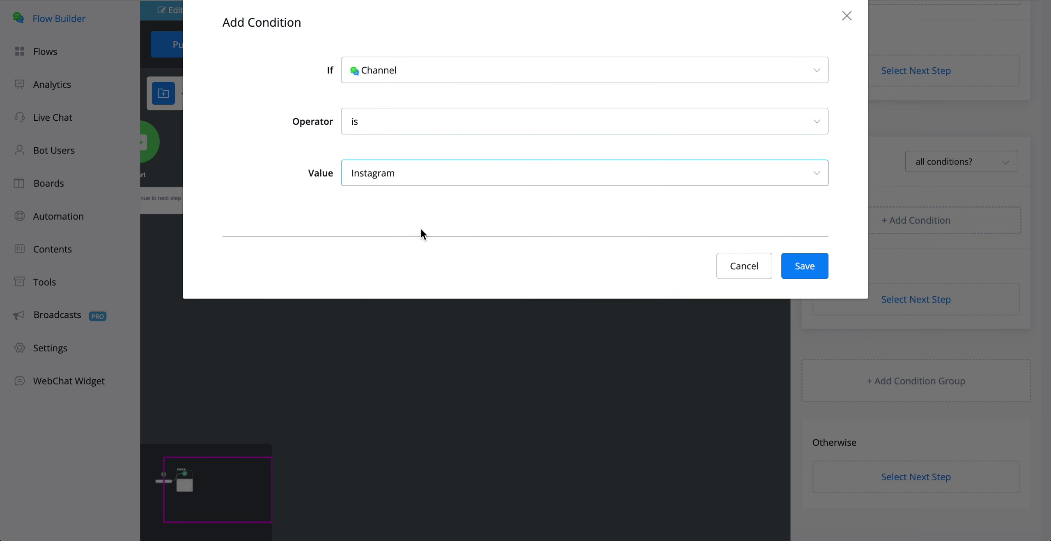
left_click(806, 269)
left_click_drag(462, 198, 539, 195)
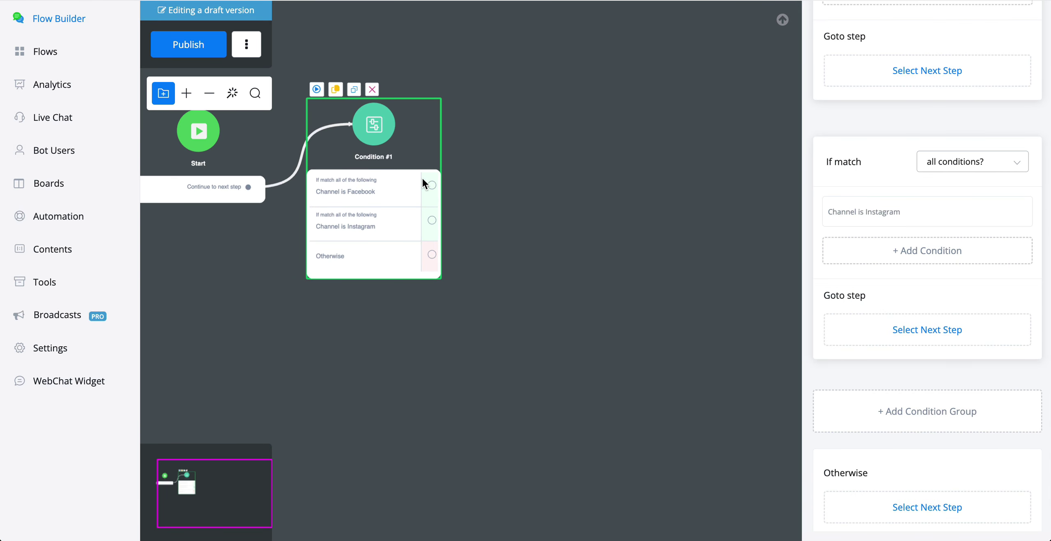
Step: Open the Add New Step picker on the empty canvas right of Condition #1
left_click_drag(433, 188, 528, 79)
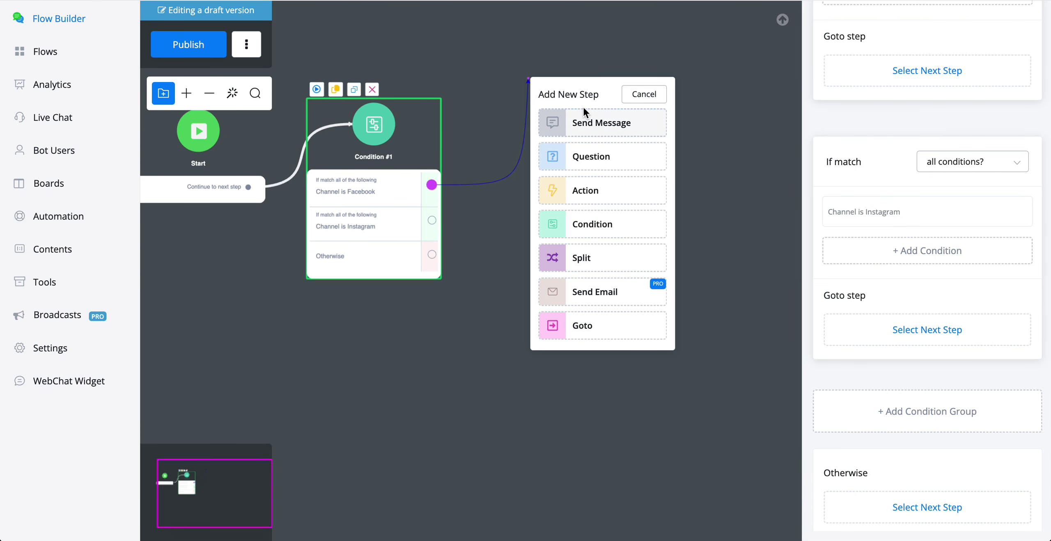
left_click(391, 289)
left_click(612, 241)
left_click_drag(612, 241, 567, 308)
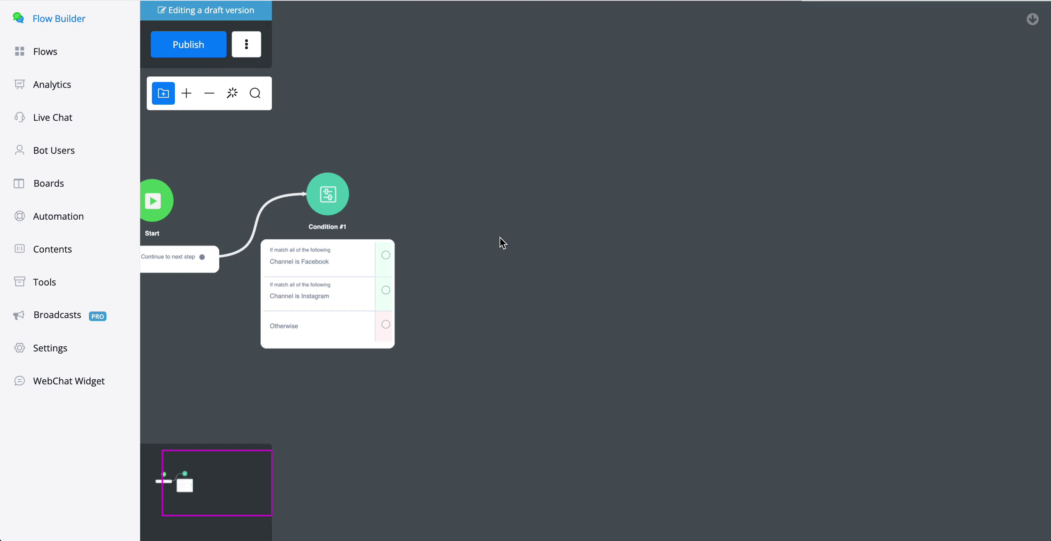
left_click(585, 194)
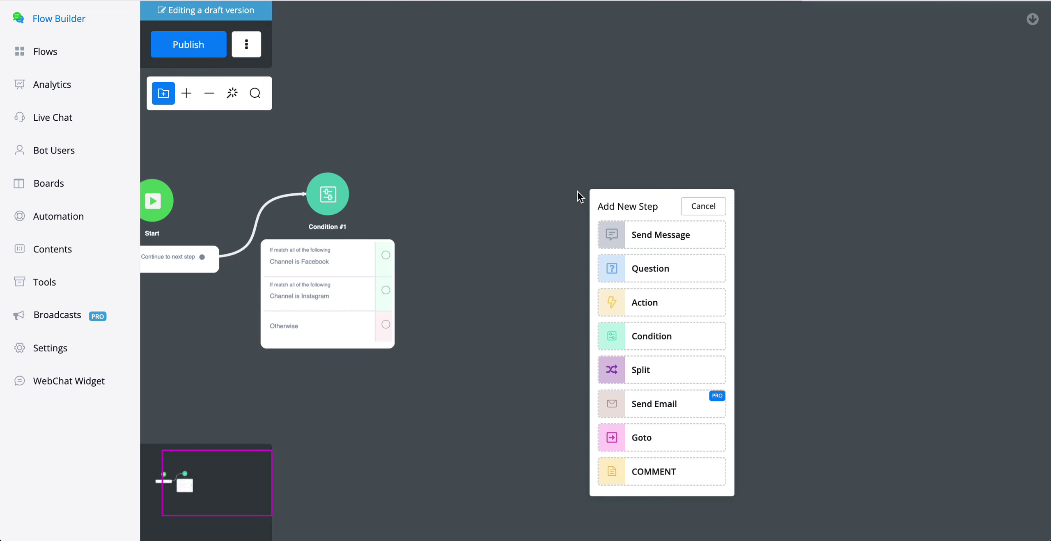
Step: Create a Send Message #1 step beside Condition #1 and give it one empty text item
left_click(654, 238)
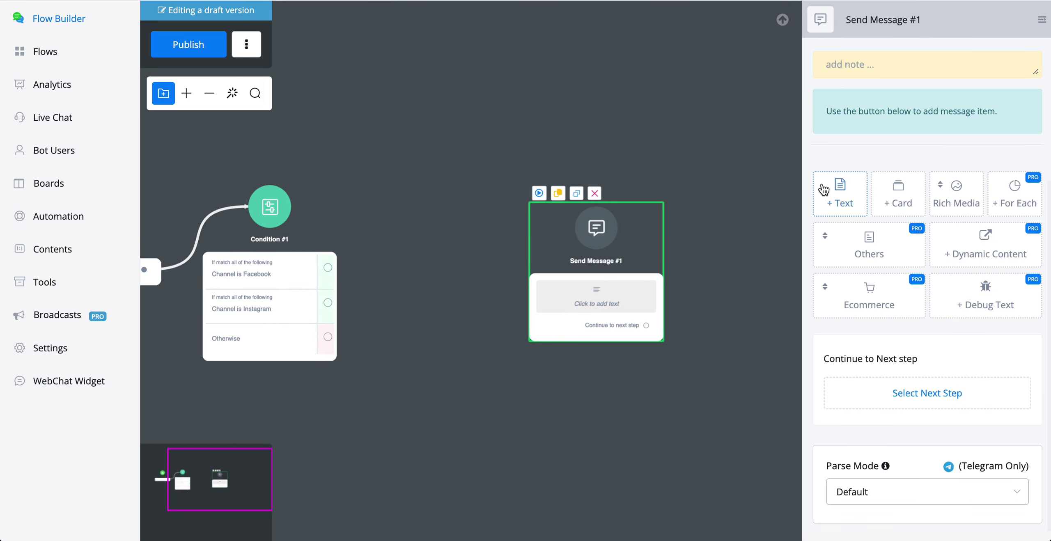
mouse_move(852, 194)
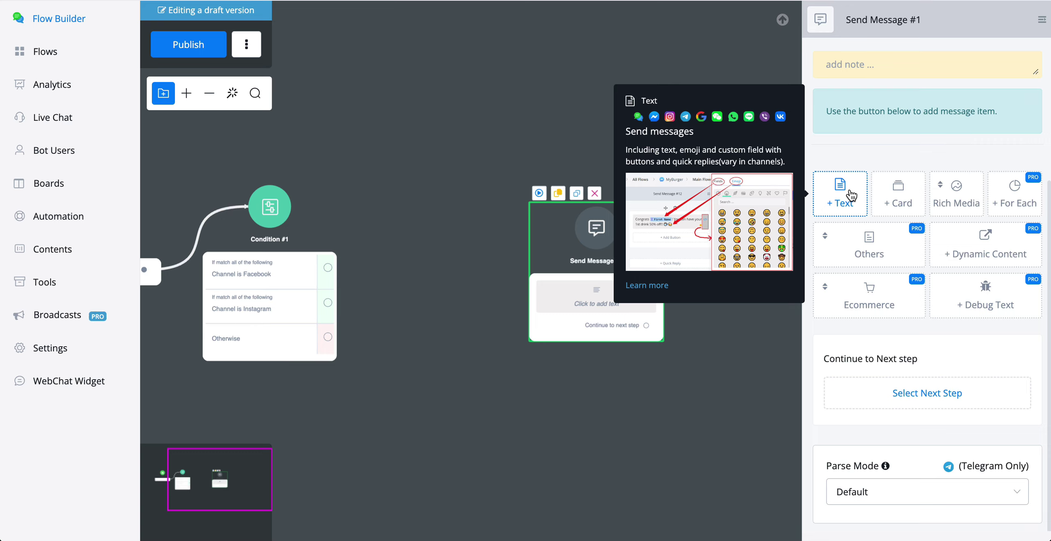
left_click(851, 195)
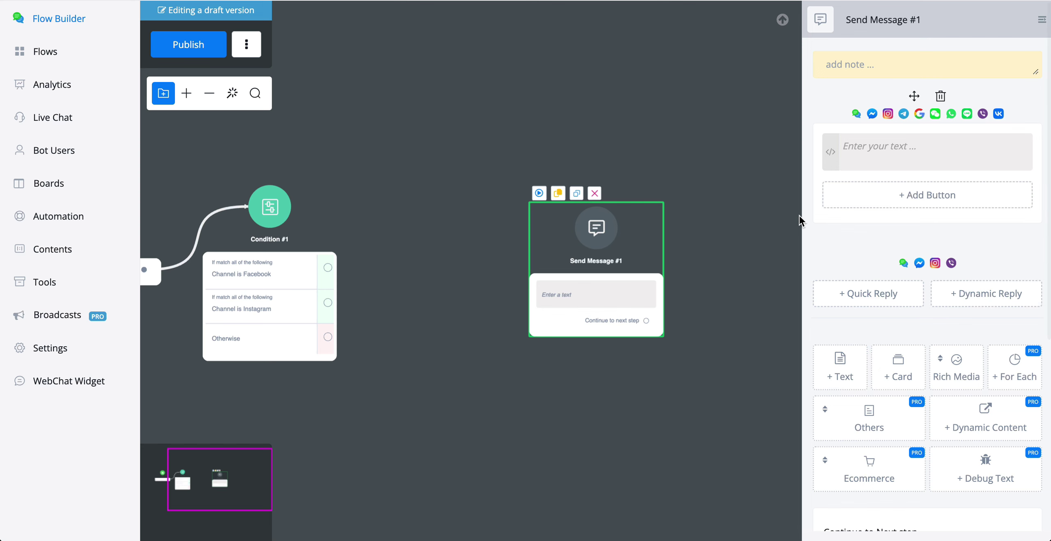
left_click(869, 419)
left_click(729, 408)
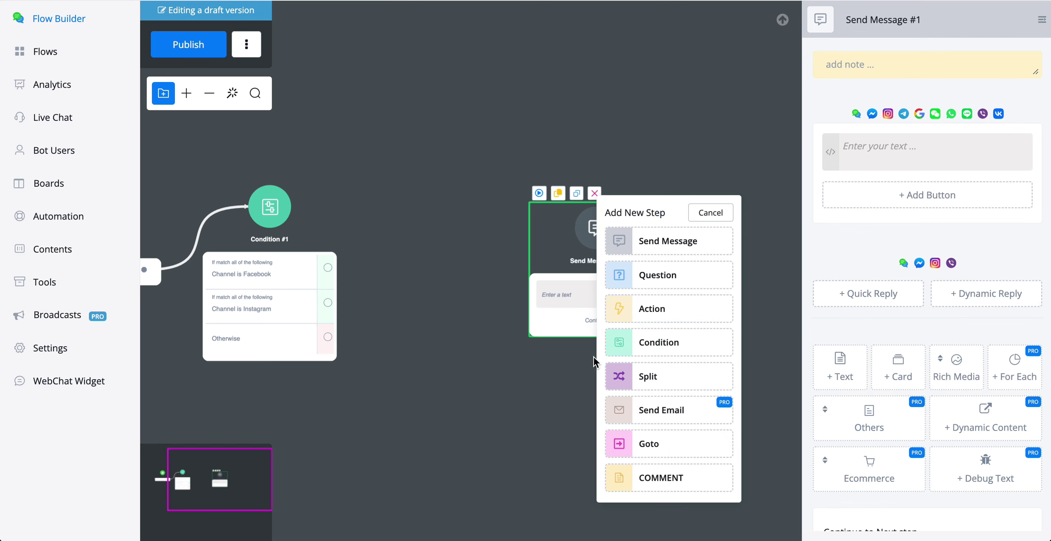
left_click(848, 328)
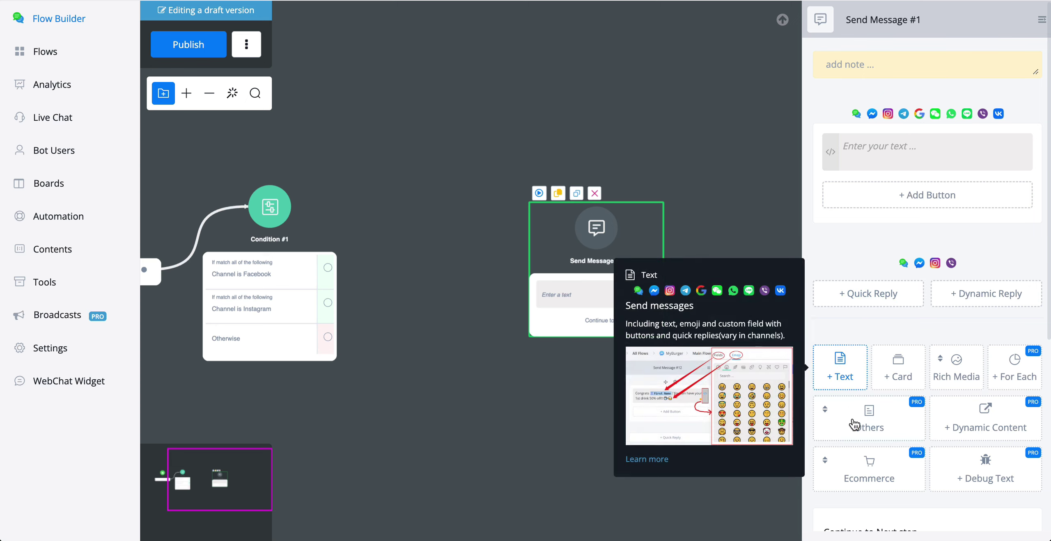
left_click(861, 479)
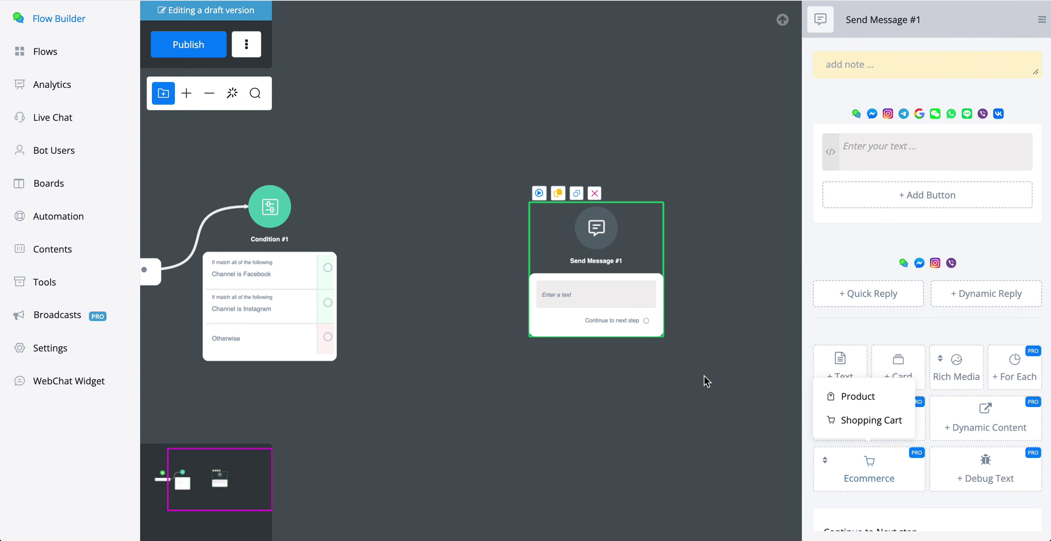
mouse_move(903, 111)
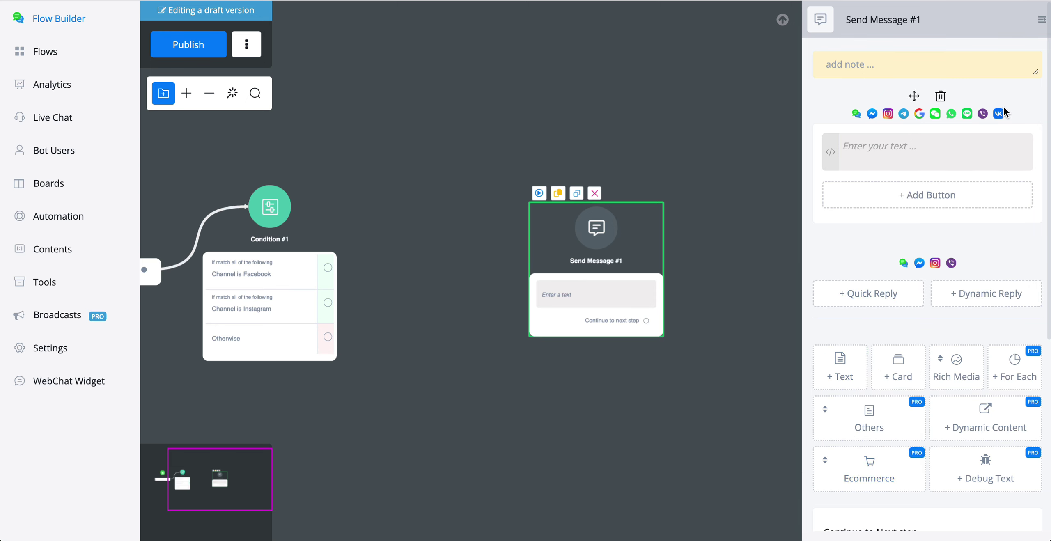